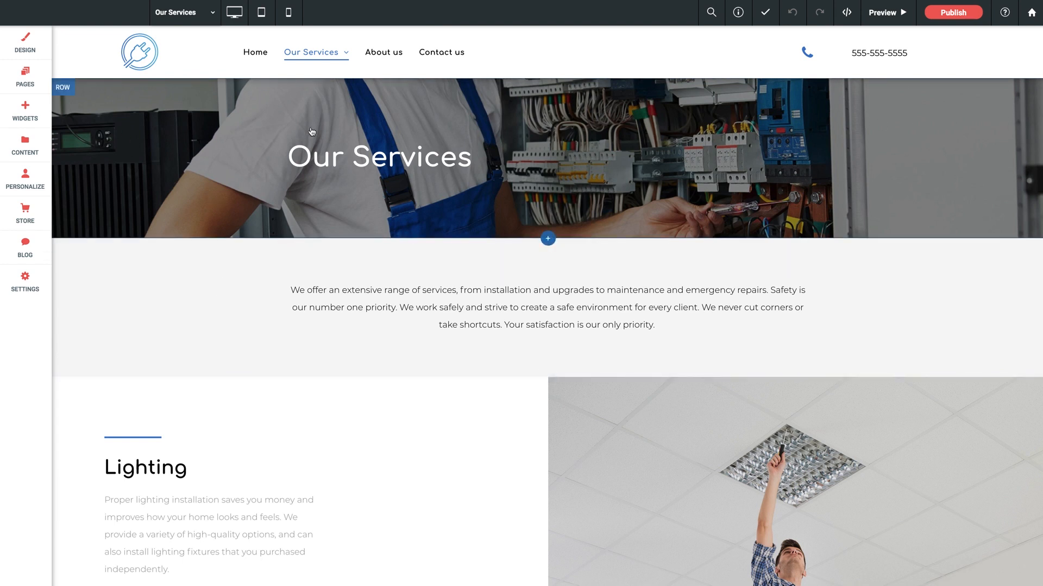
- Move the Our Services banner row below the intro text row, and return it above that row
scroll(217, 296, "down", 5)
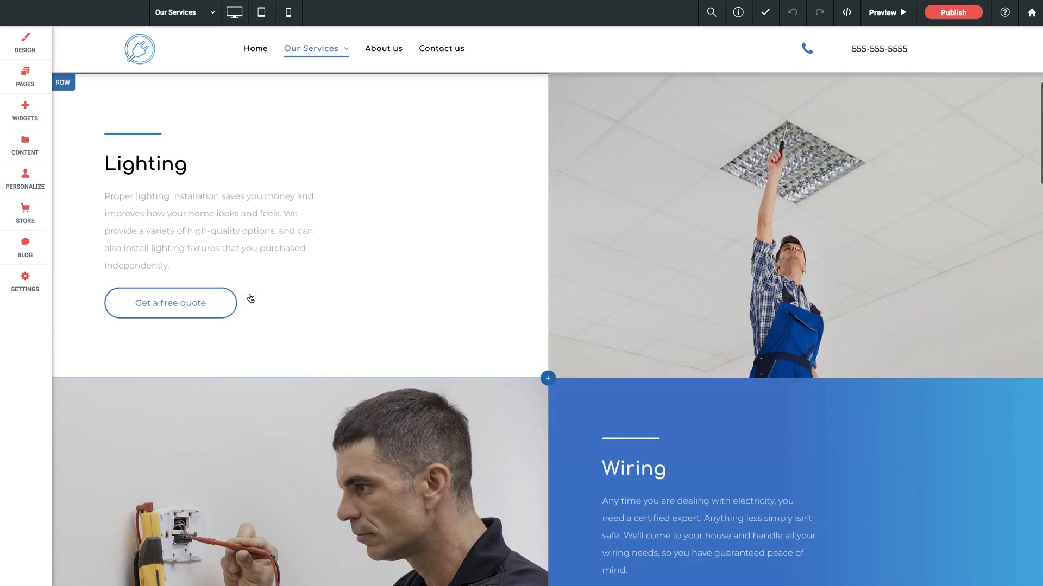
scroll(252, 299, "down", 1)
scroll(292, 267, "up", 4)
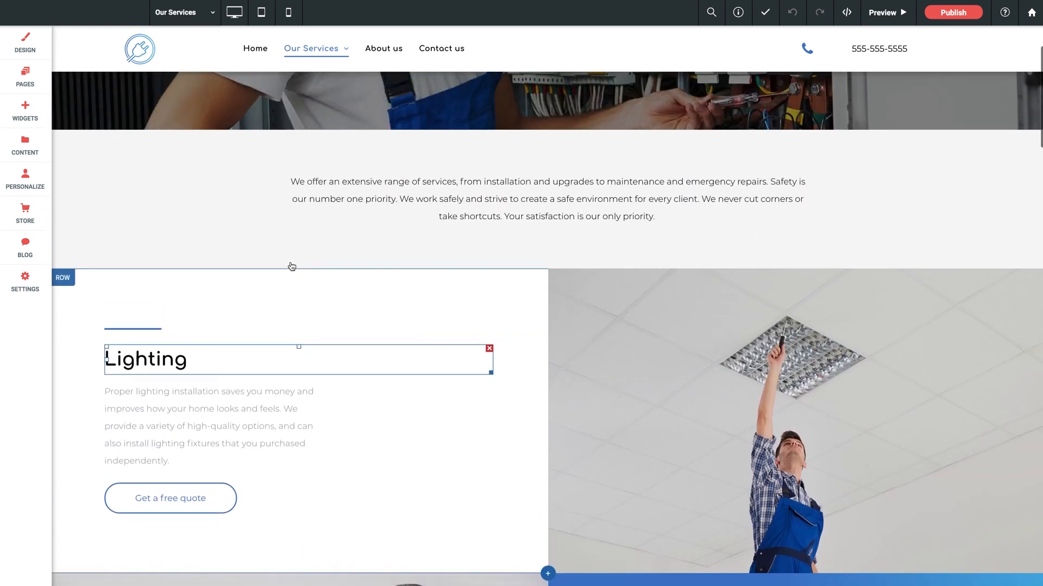
scroll(292, 267, "up", 2)
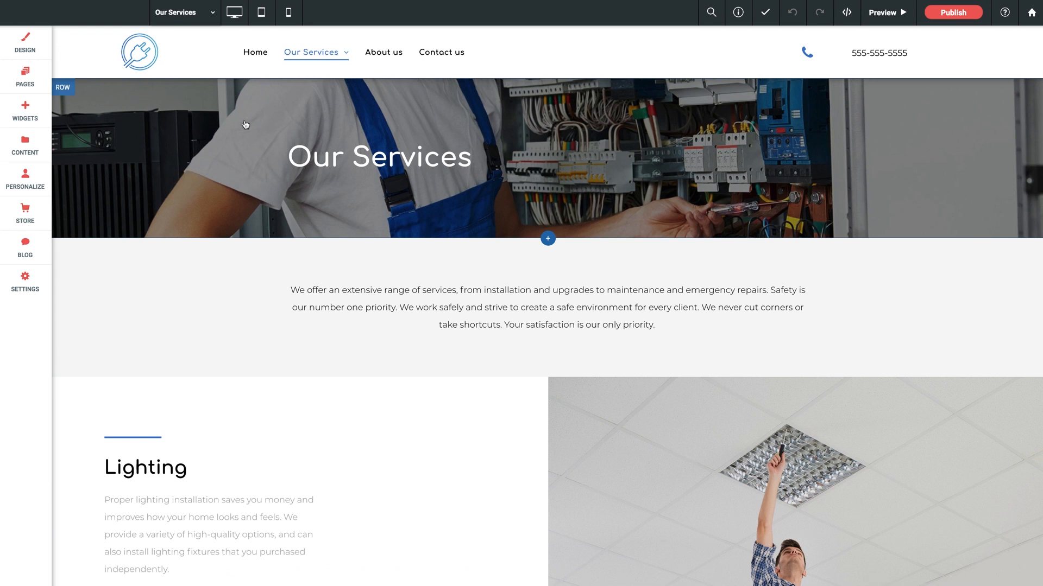
left_click(63, 88)
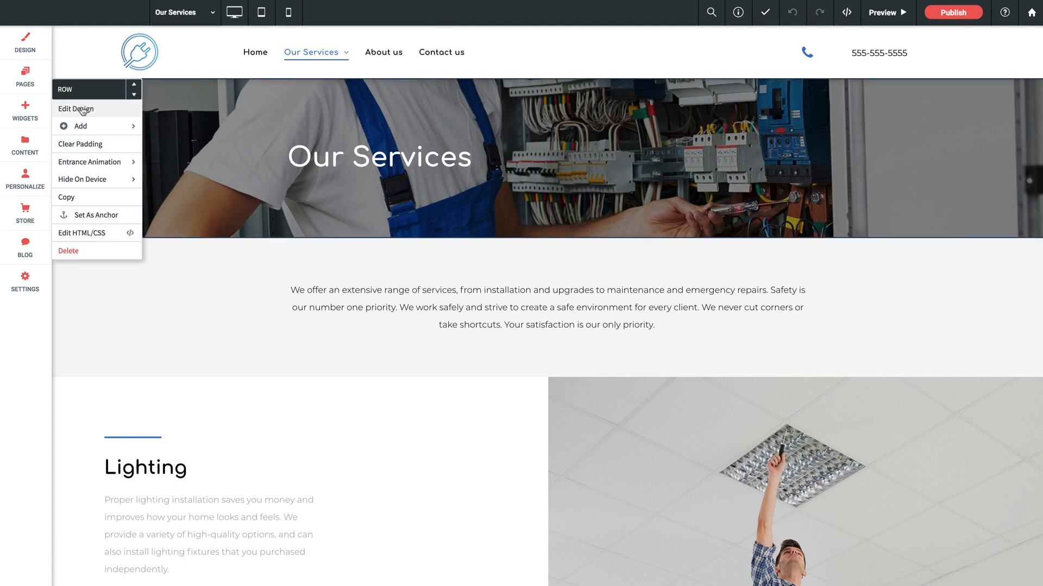
mouse_move(90, 181)
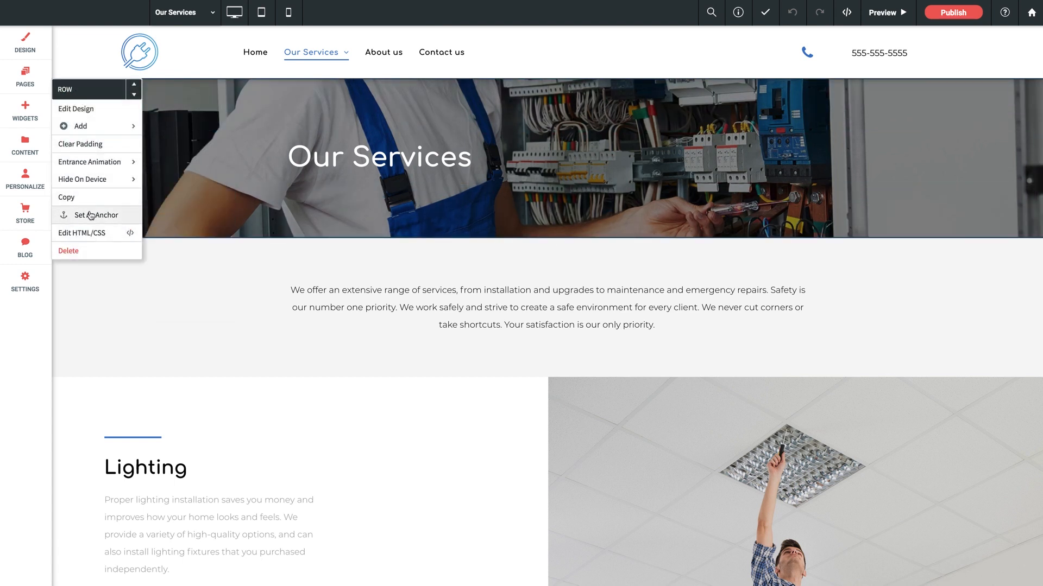
left_click(135, 97)
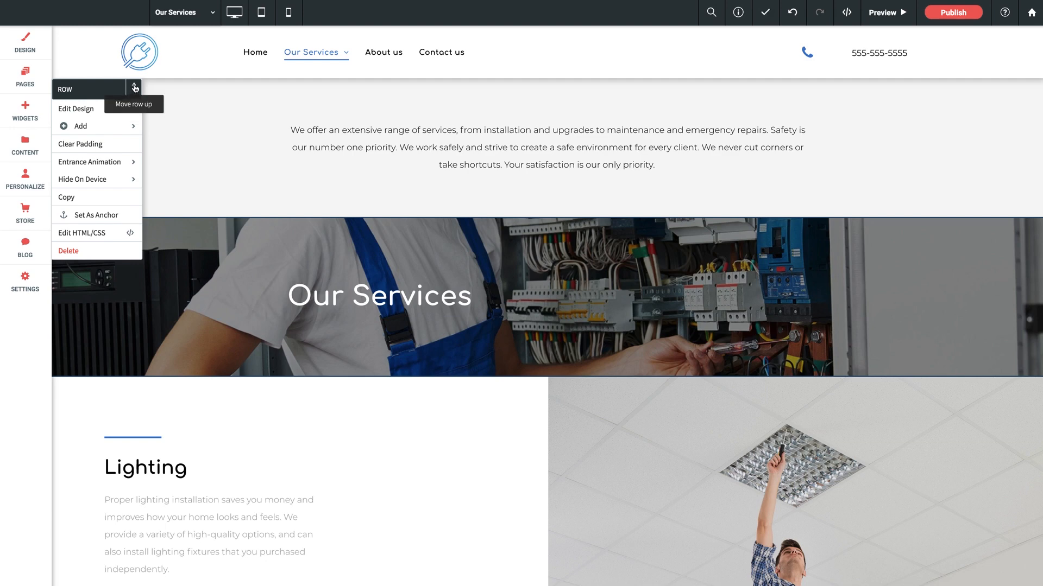
left_click(135, 88)
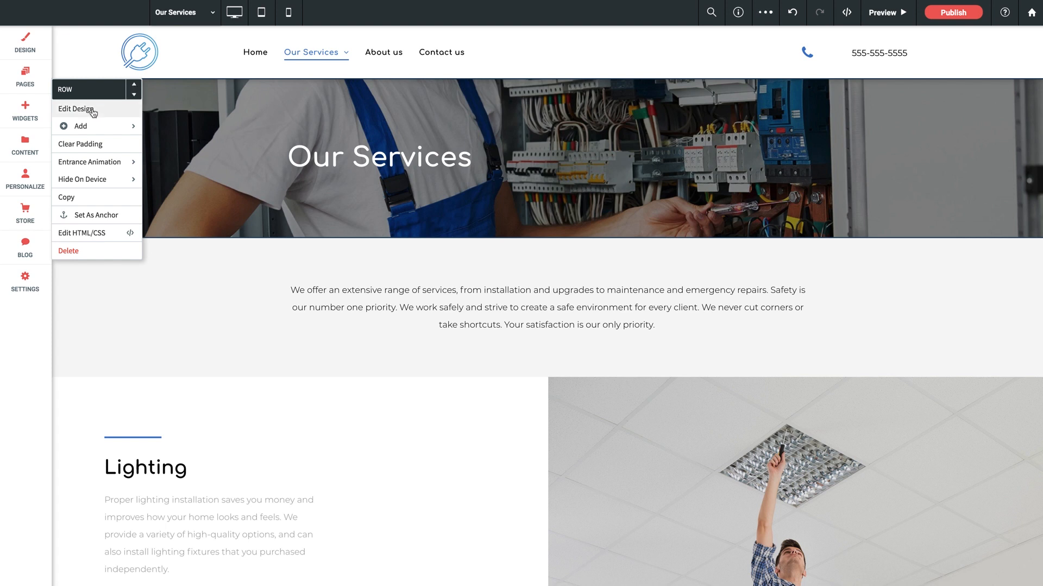
- Add an empty row above the Our Services banner row and delete that new row
mouse_move(95, 124)
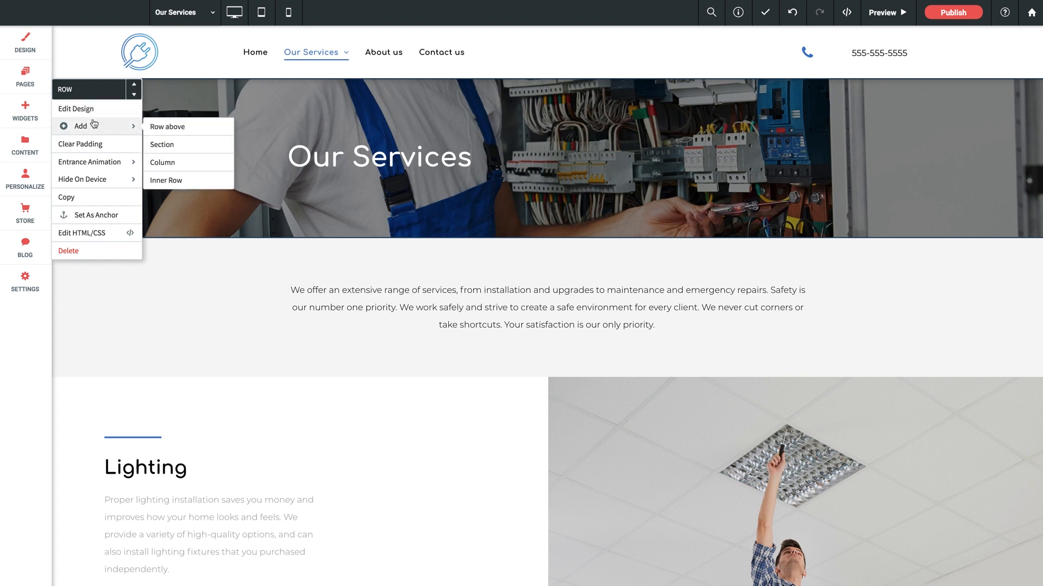
left_click(165, 128)
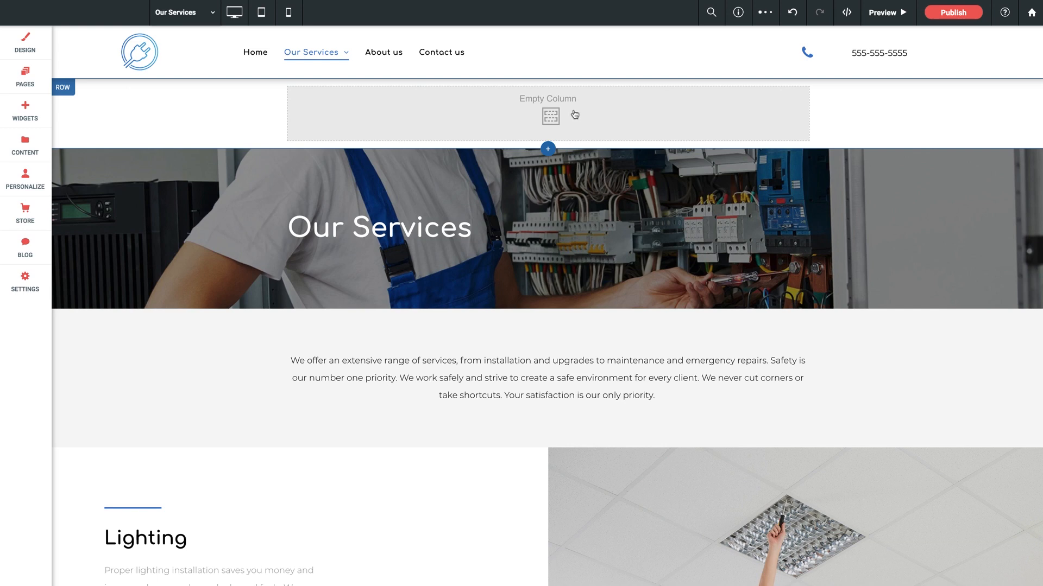
left_click(63, 87)
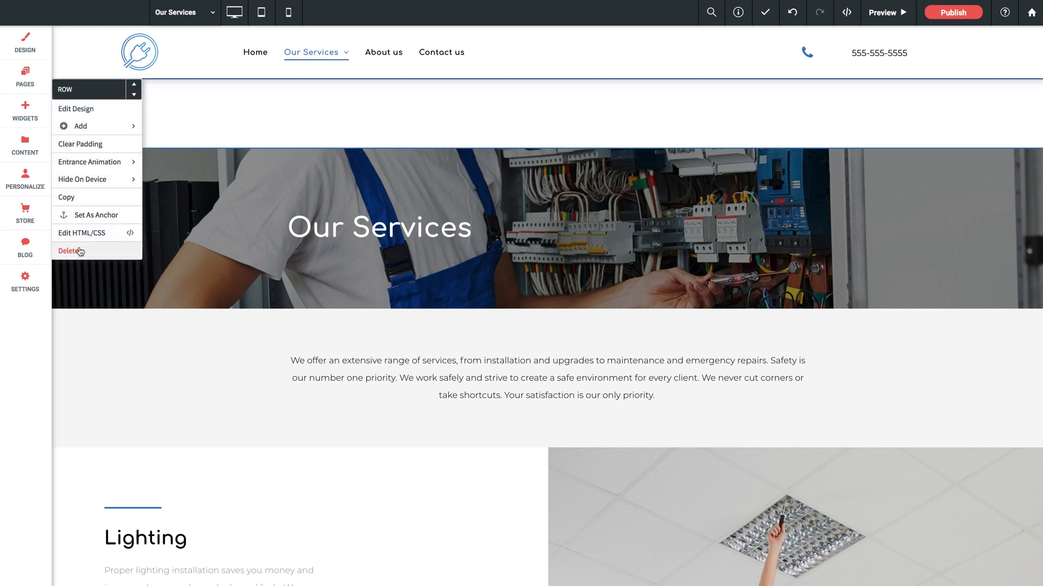
left_click(70, 251)
- Review the entrance animation and device visibility options for the Our Services banner row
left_click(63, 88)
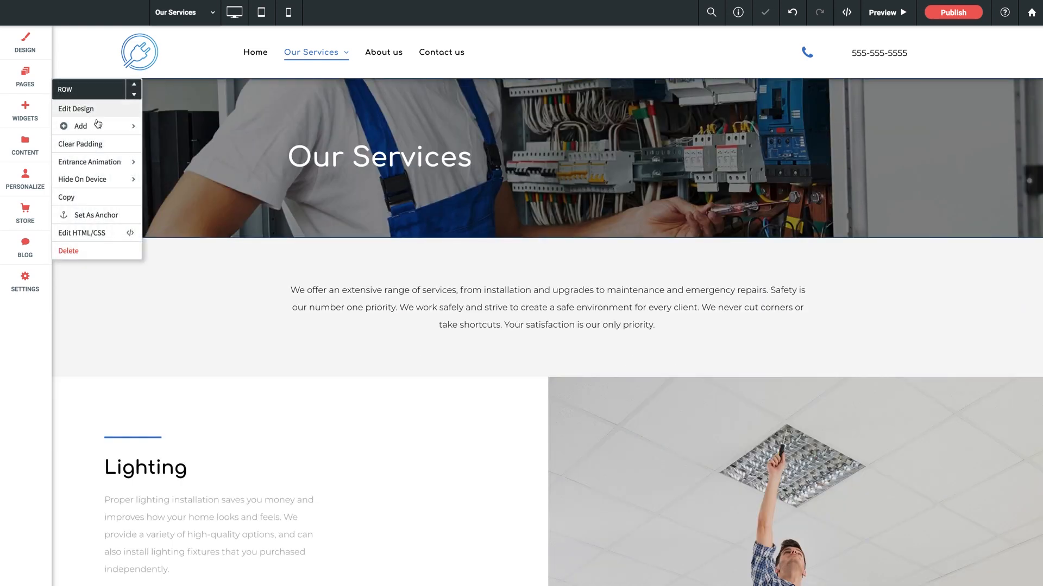
mouse_move(93, 162)
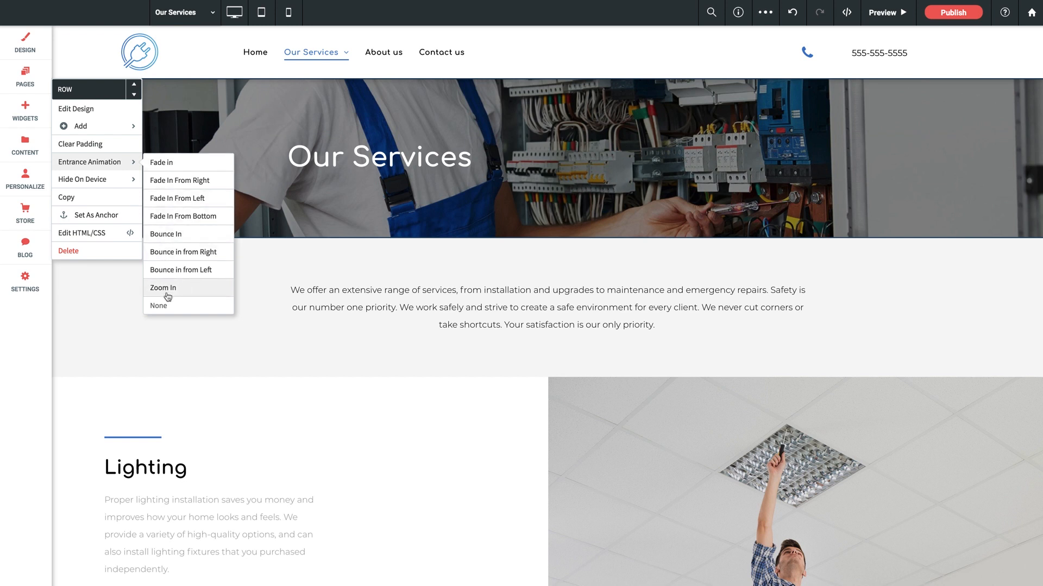
mouse_move(136, 181)
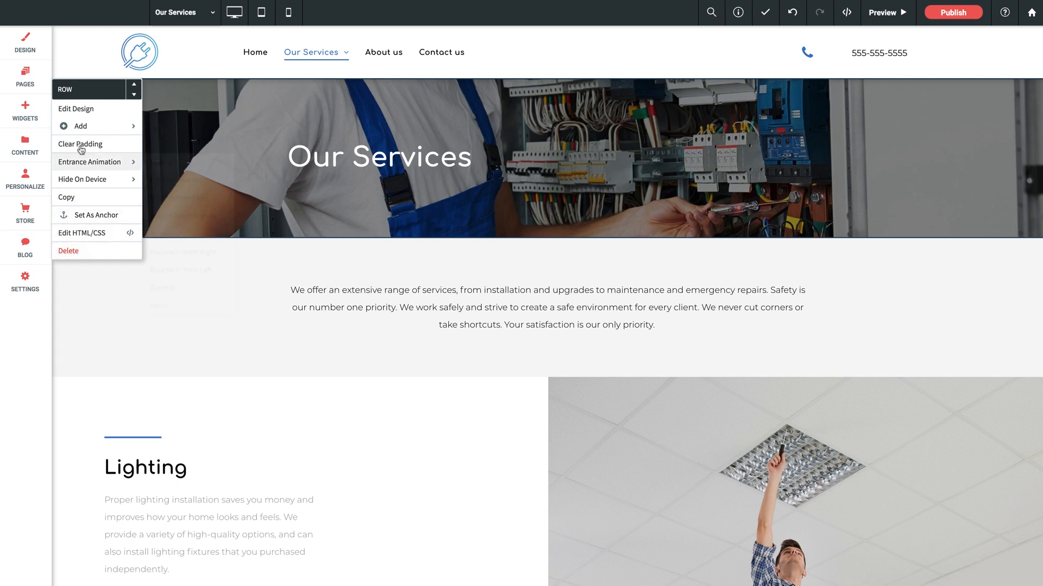
- Examine the settings and background image options in the banner row's design editor, and close it
left_click(81, 109)
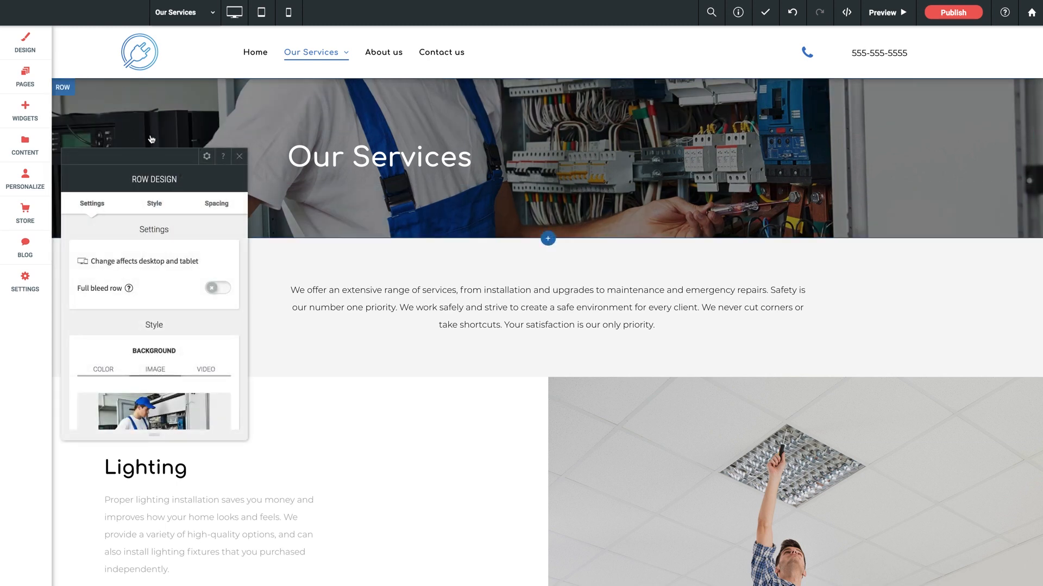
left_click_drag(141, 158, 478, 135)
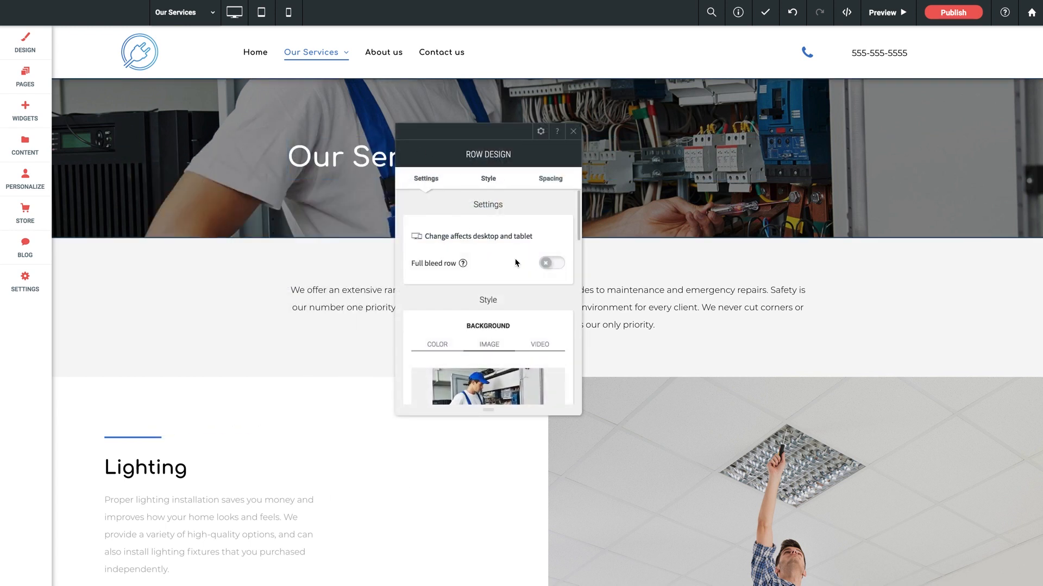
left_click_drag(503, 165, 654, 164)
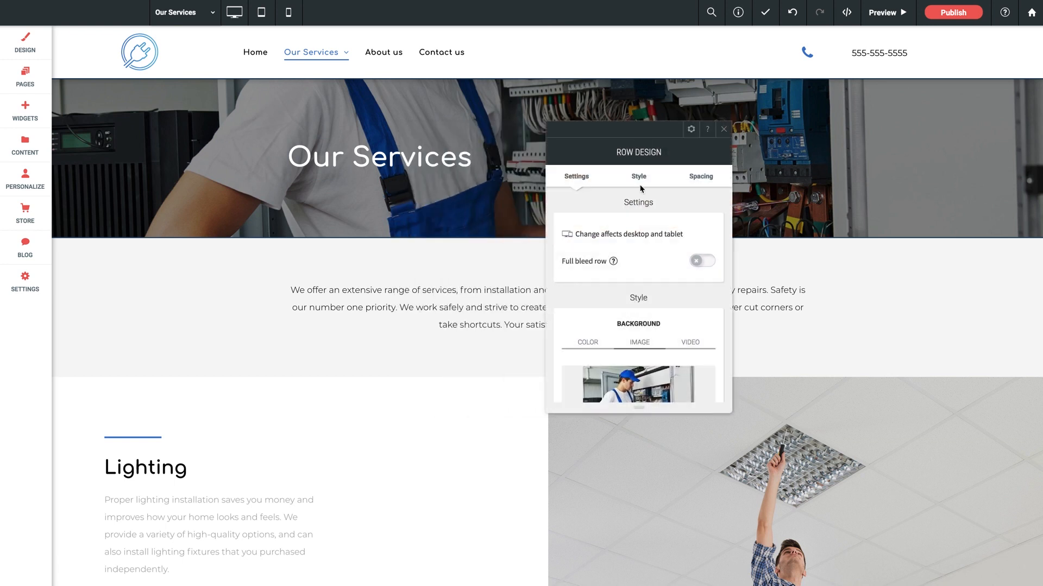
scroll(636, 274, "down", 5)
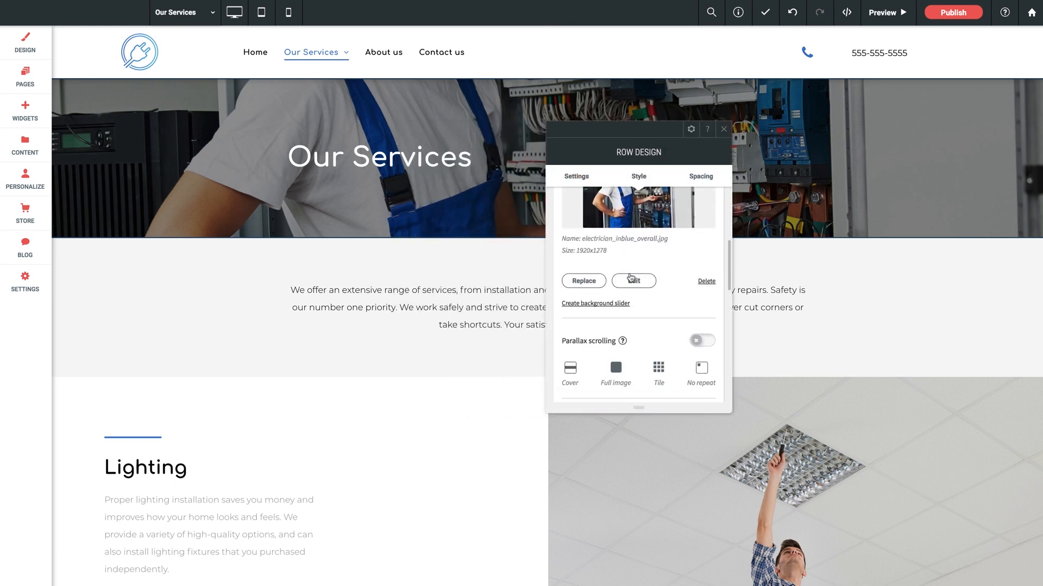
scroll(630, 275, "up", 5)
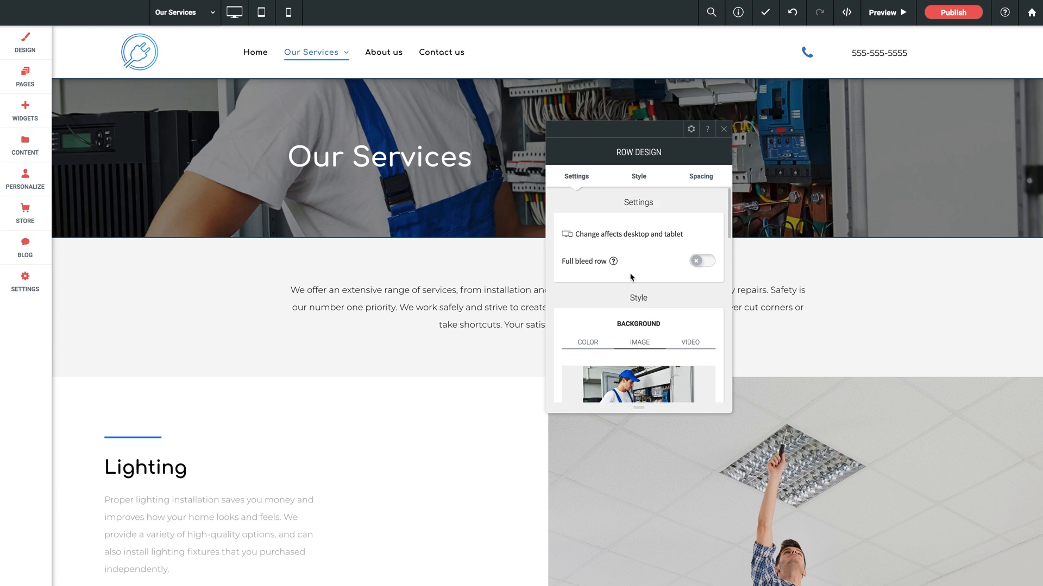
left_click(723, 129)
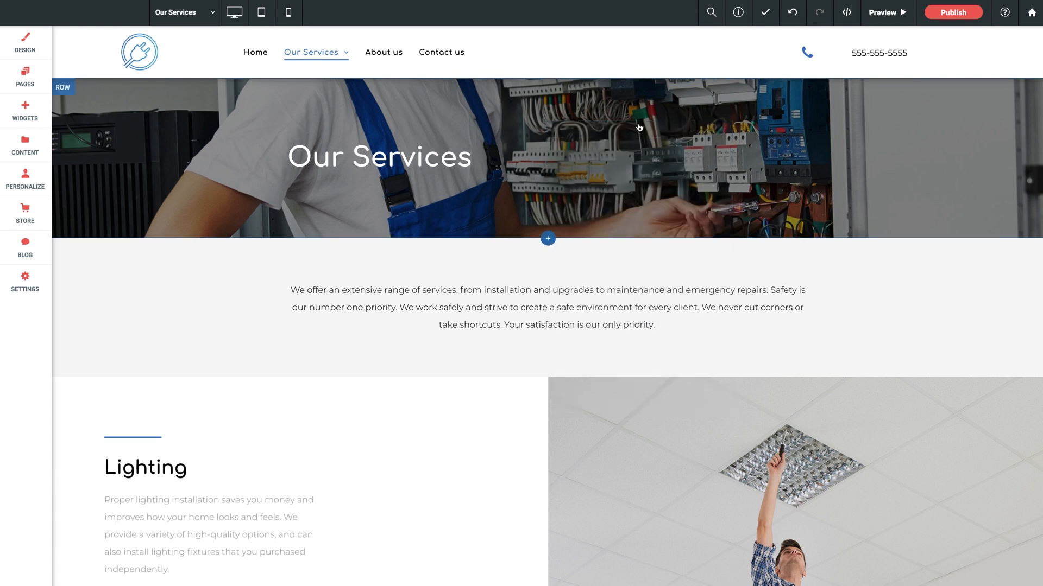
- Enable full bleed for the Our Services banner row, disable it again, and close the row design editor
left_click(867, 170)
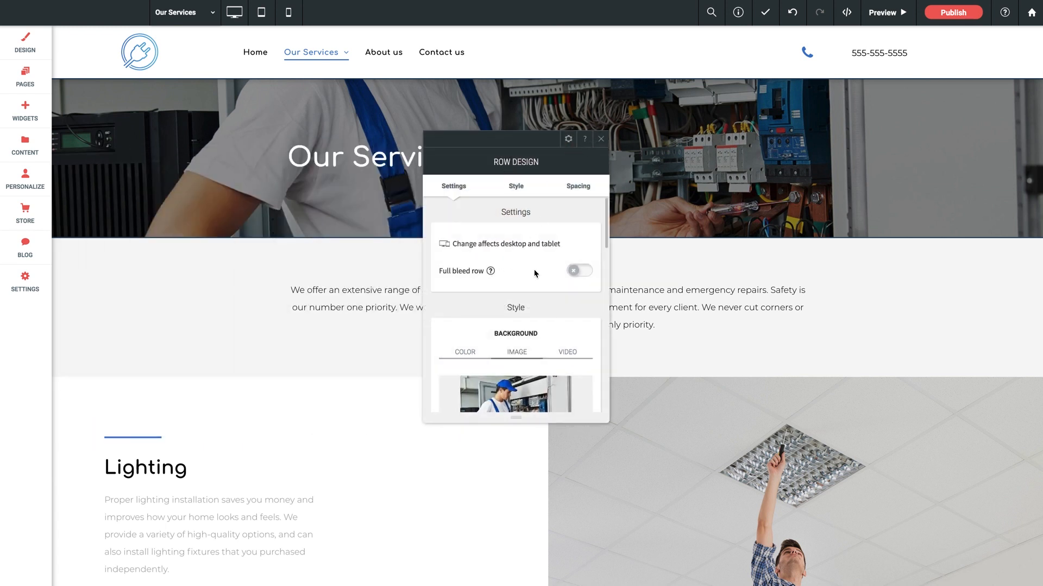
left_click_drag(512, 139, 638, 130)
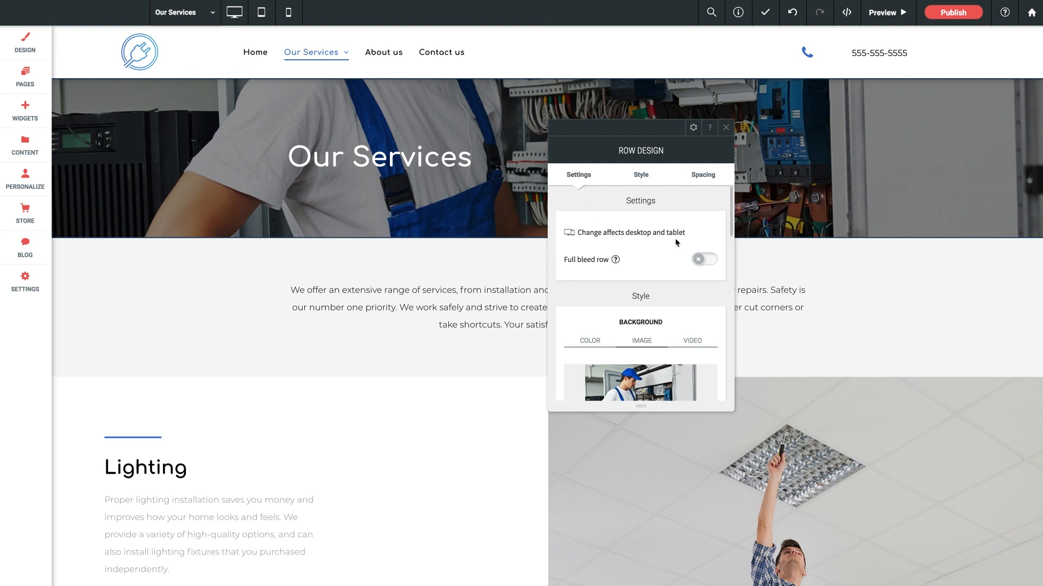
left_click(699, 261)
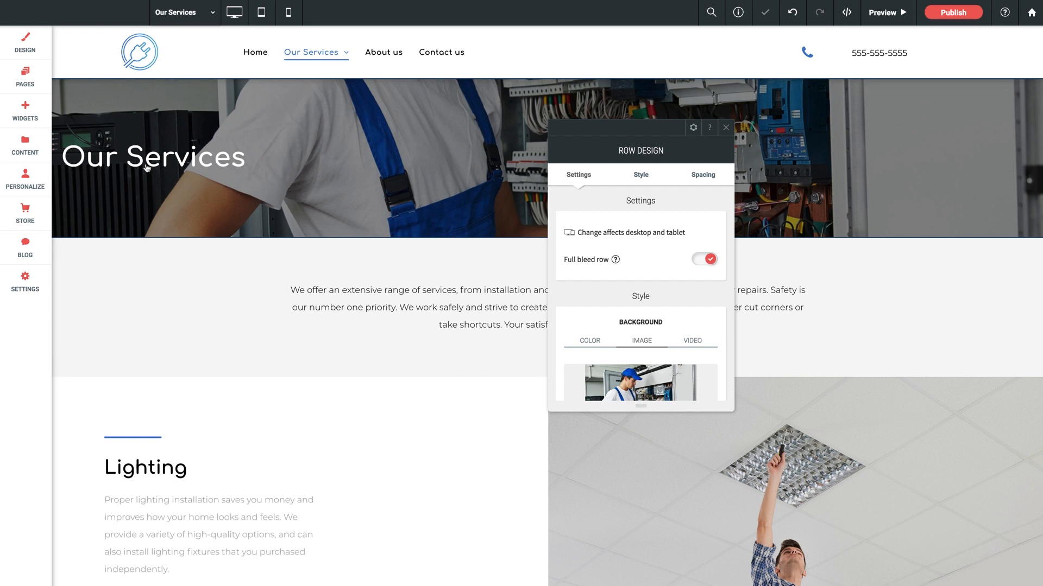
left_click(713, 259)
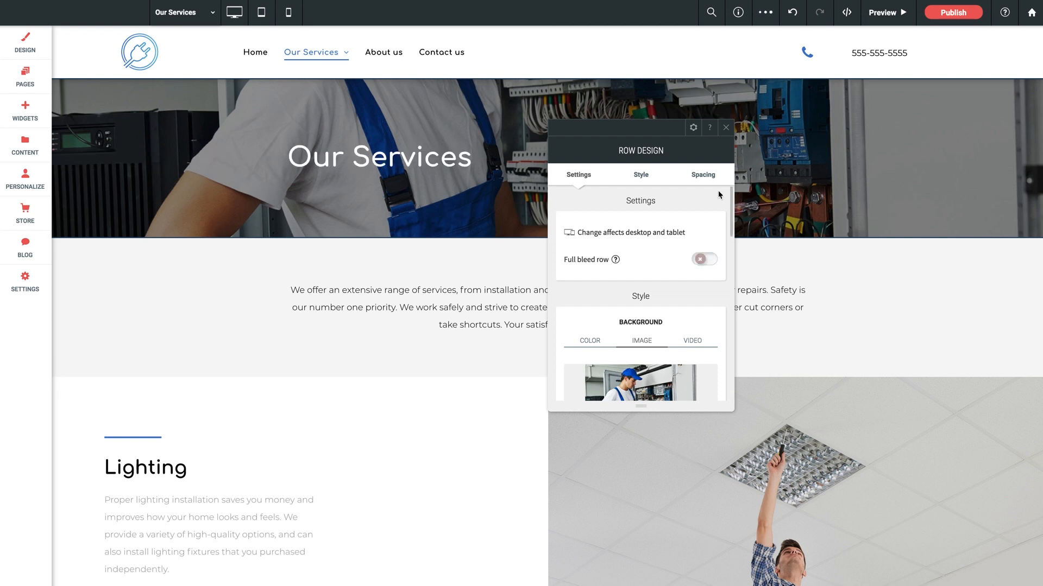
left_click(726, 129)
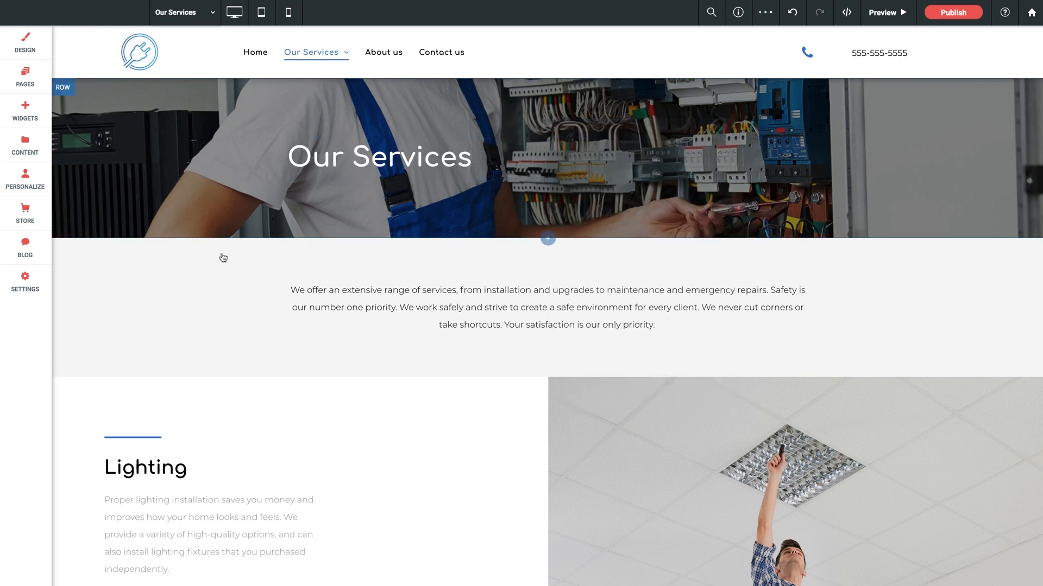
- Enable full bleed for the intro text row, disable it again, and close its design editor
left_click(182, 291)
left_click_drag(152, 162, 346, 175)
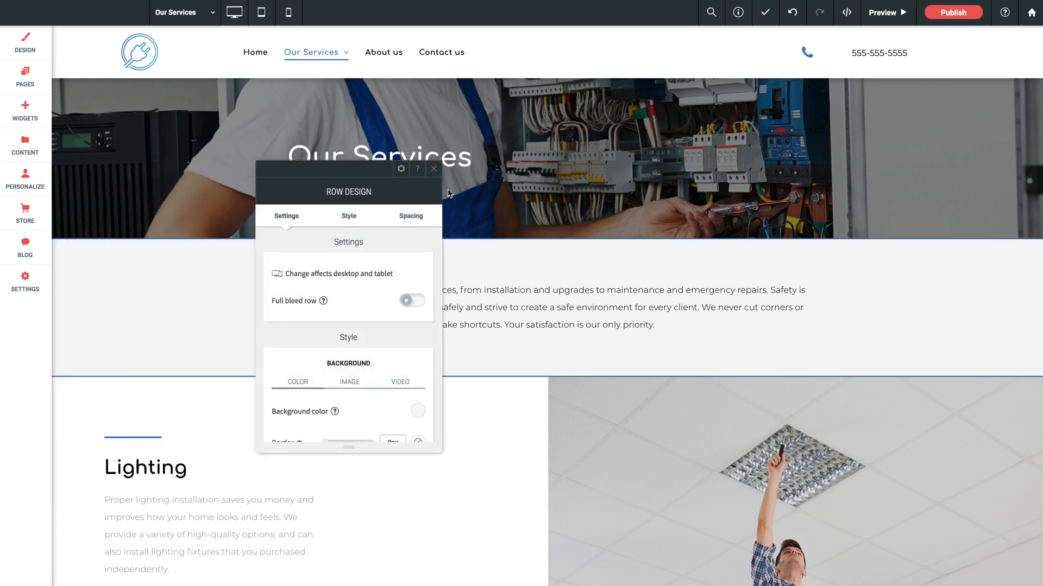
scroll(471, 287, "down", 2)
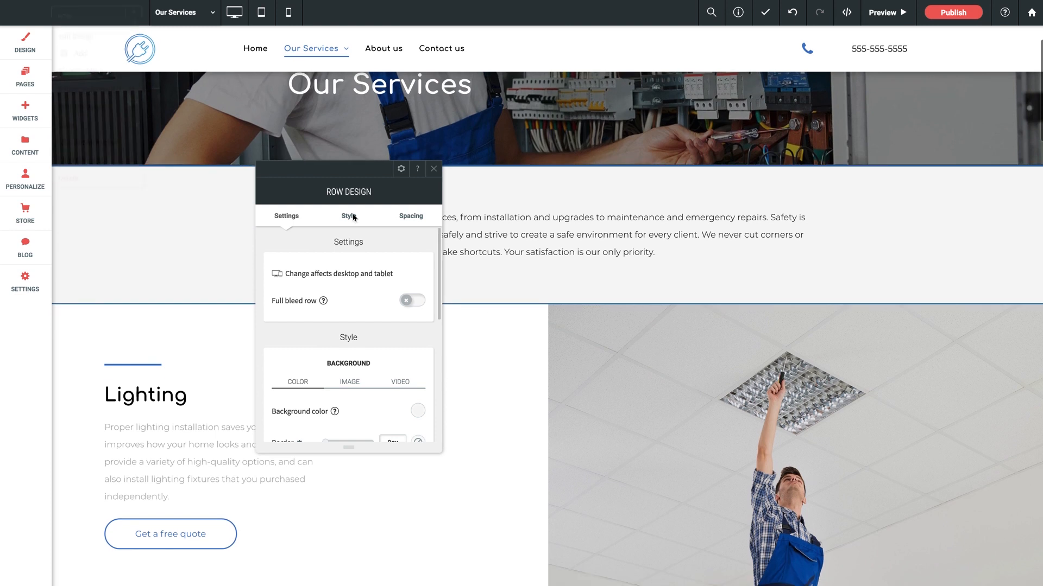
left_click_drag(329, 174, 170, 116)
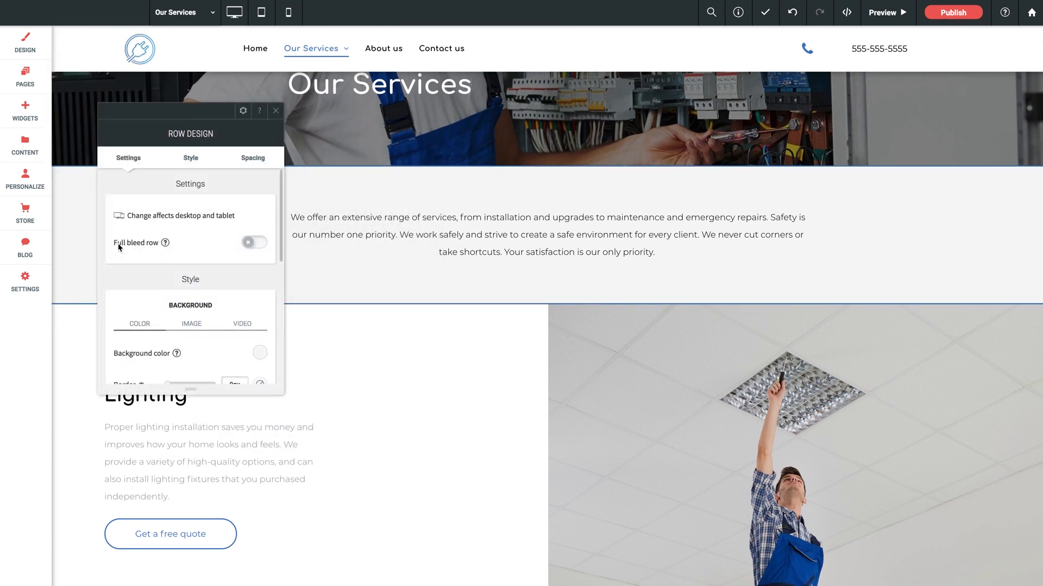
left_click(251, 244)
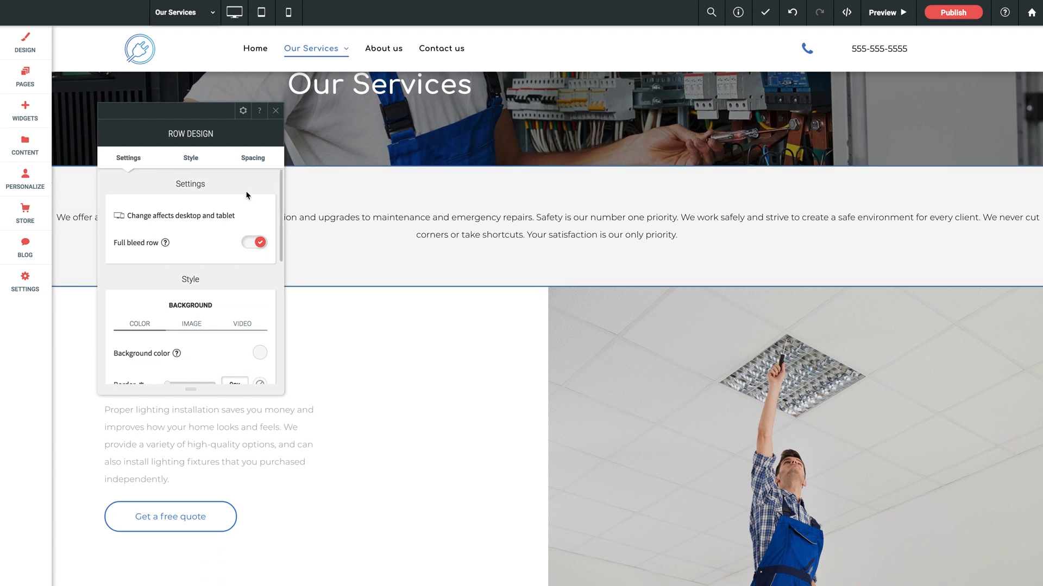
left_click_drag(204, 111, 472, 120)
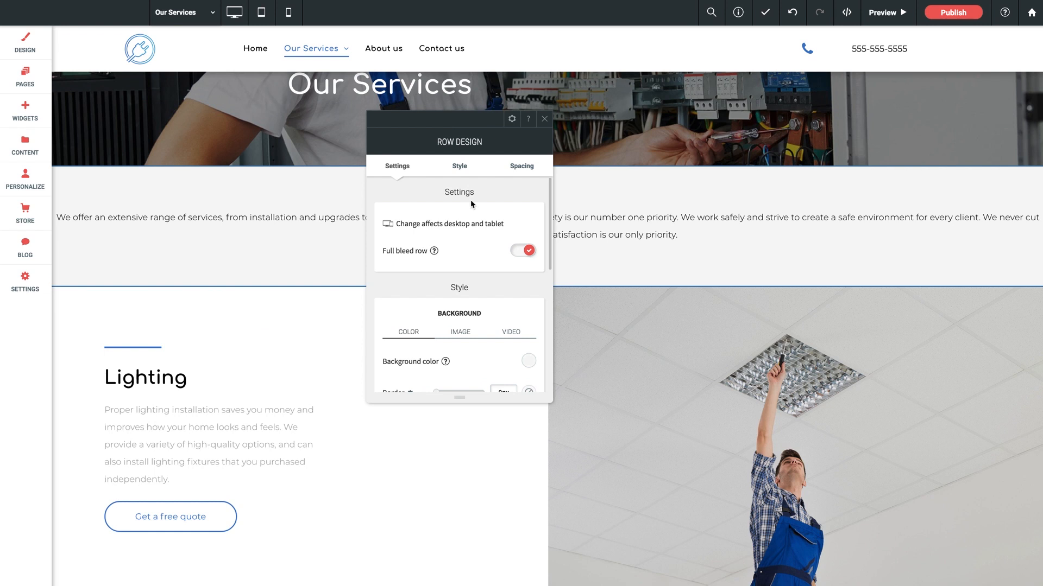
left_click(526, 252)
left_click(544, 118)
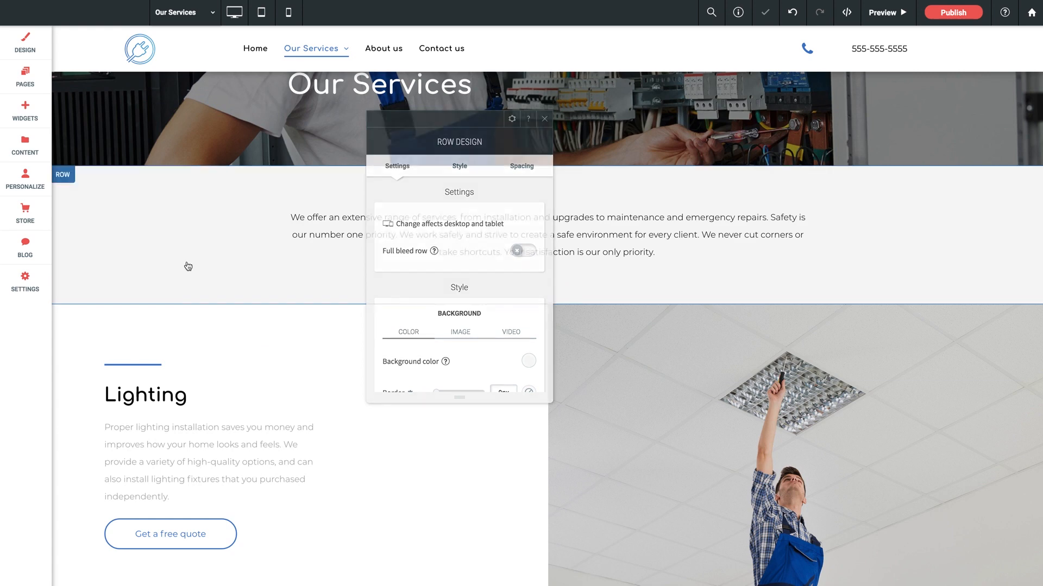
- Replace the Our Services banner row's background image with the site image cover_about-1920x1280.jpg
left_click(211, 211)
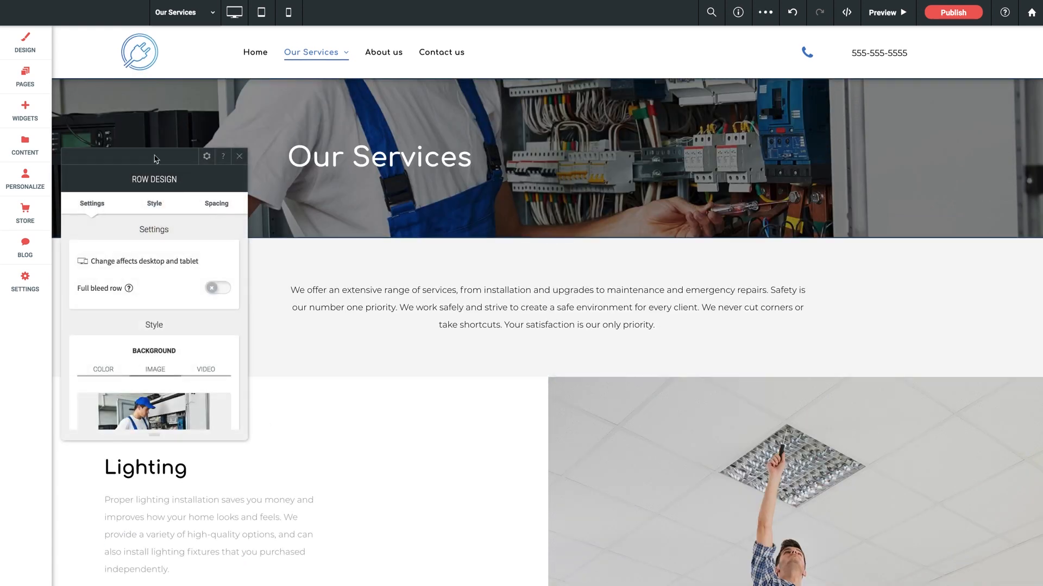
scroll(418, 228, "down", 2)
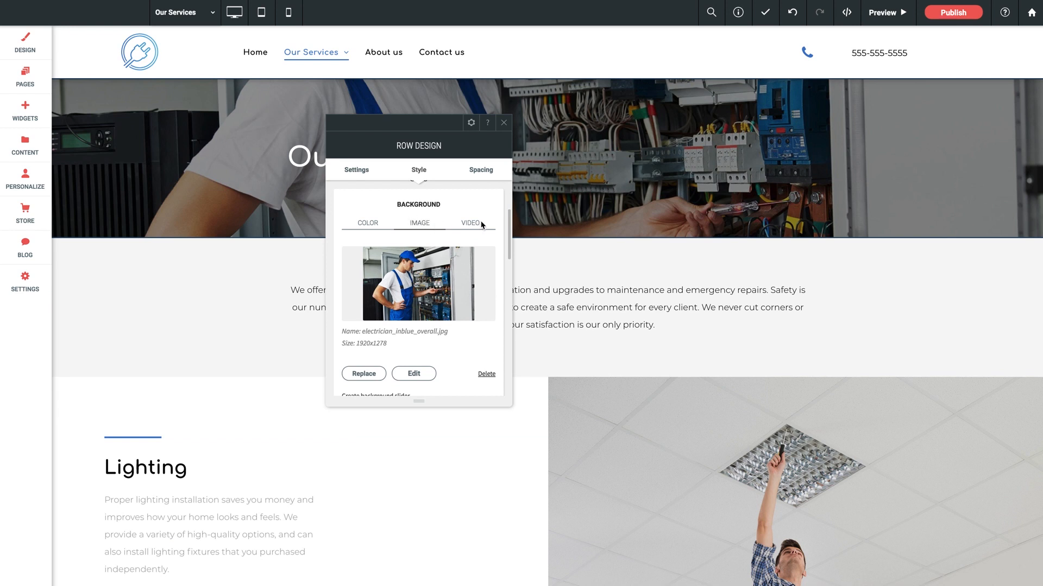
scroll(444, 267, "down", 1)
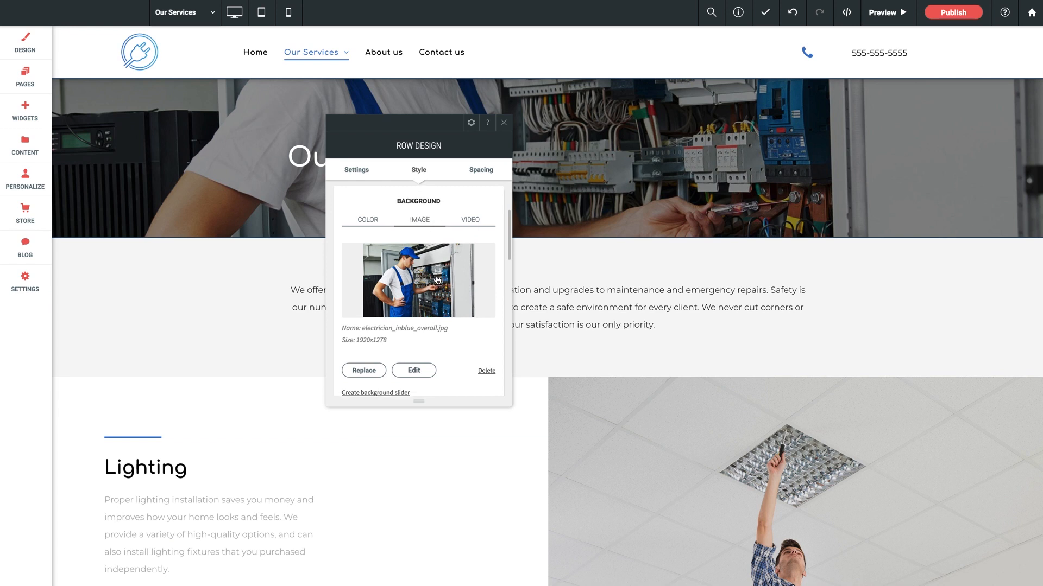
left_click(364, 367)
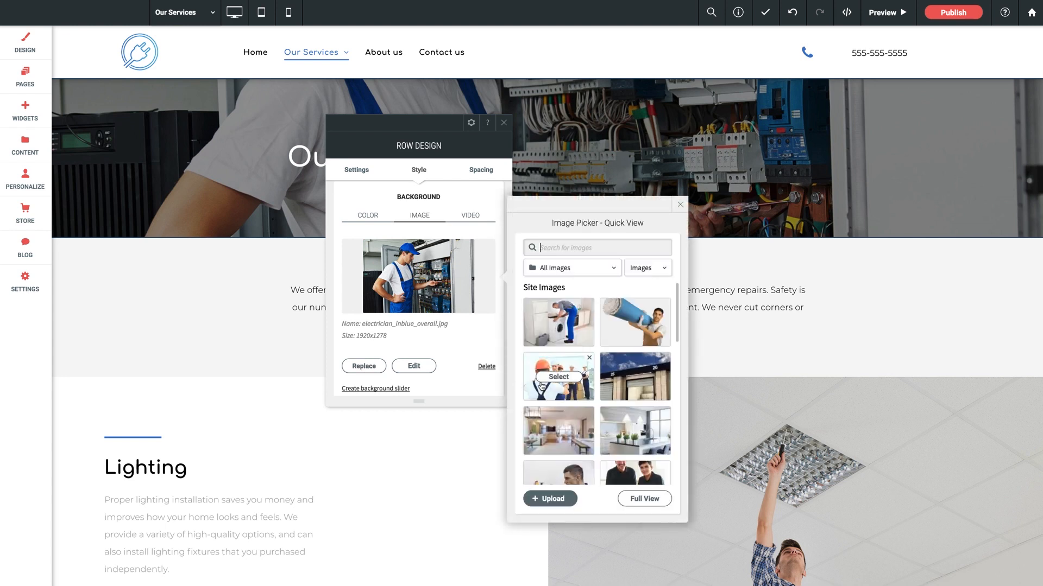
left_click(556, 380)
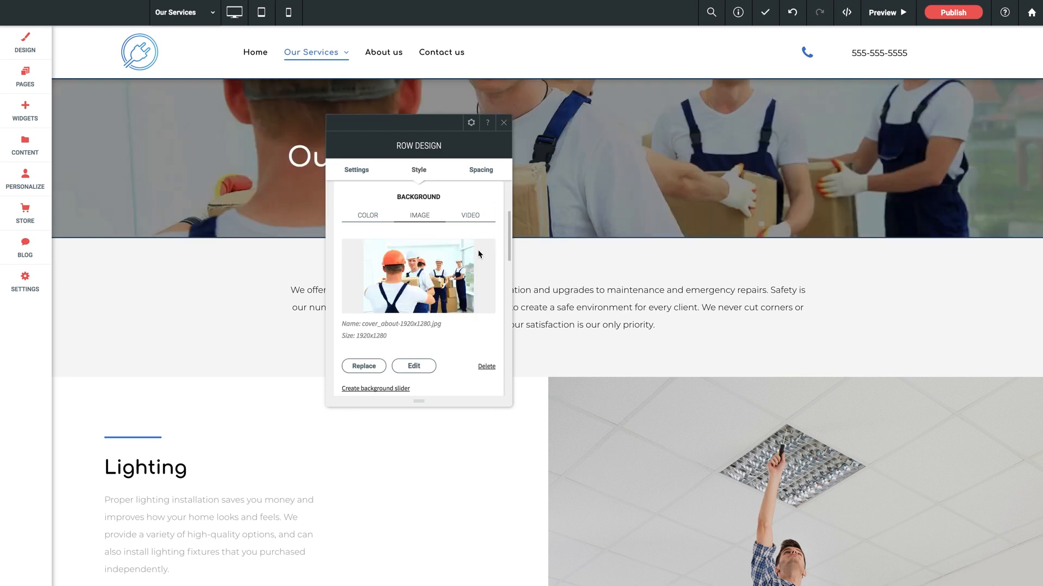
- Open the background slider gallery for the Our Services banner row, examine its image slots, and close it
scroll(468, 293, "down", 2)
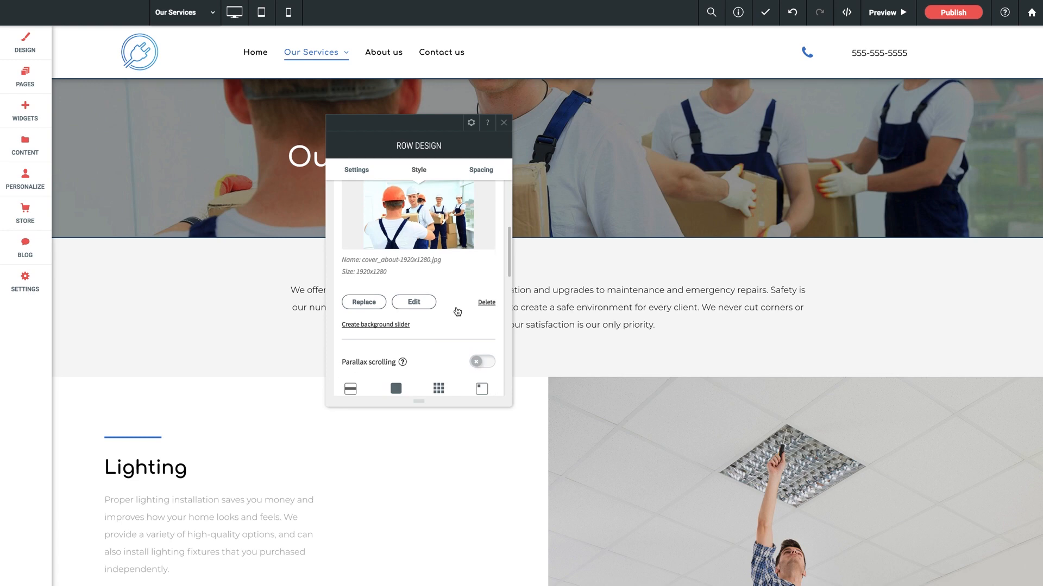
left_click(375, 325)
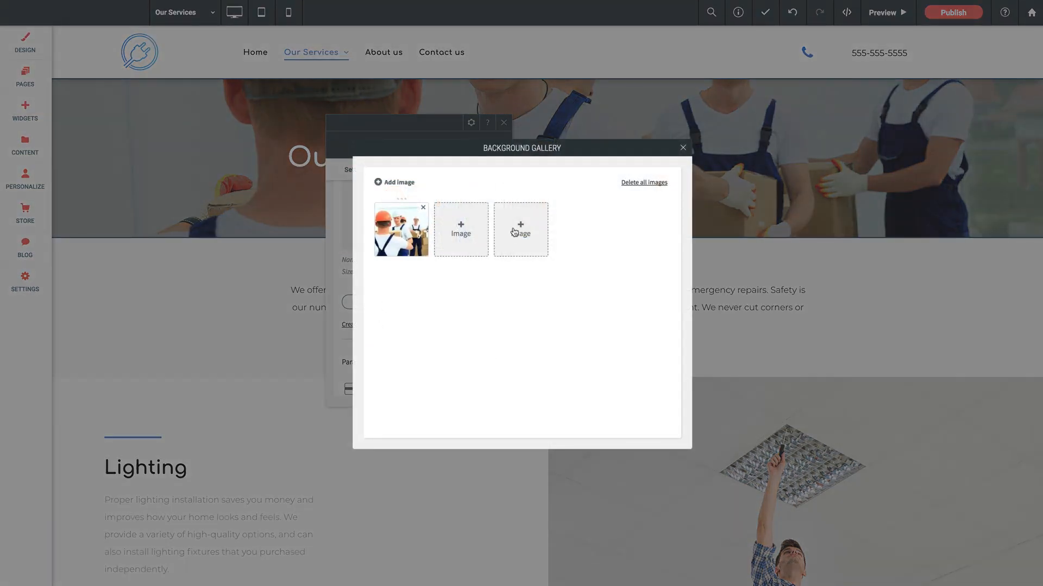
left_click(683, 147)
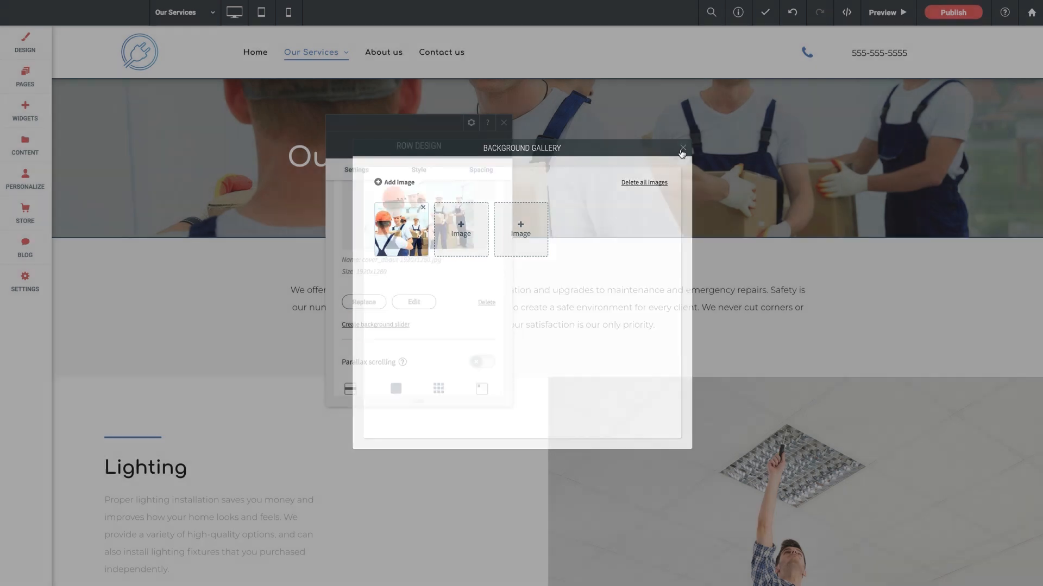
- Enable parallax scrolling for the Our Services banner row's background image and check the effect on the page
scroll(419, 309, "down", 2)
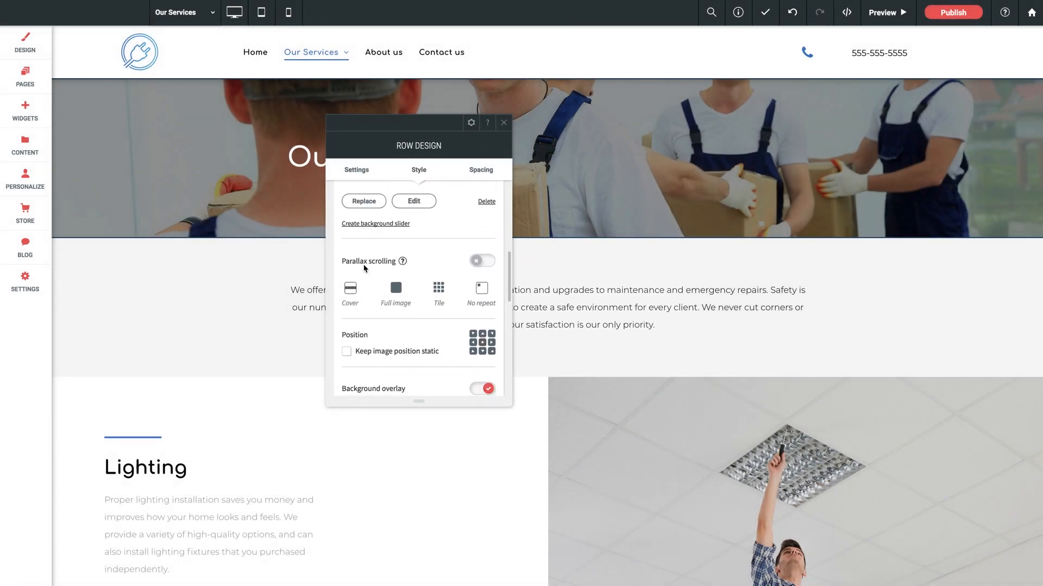
left_click(479, 262)
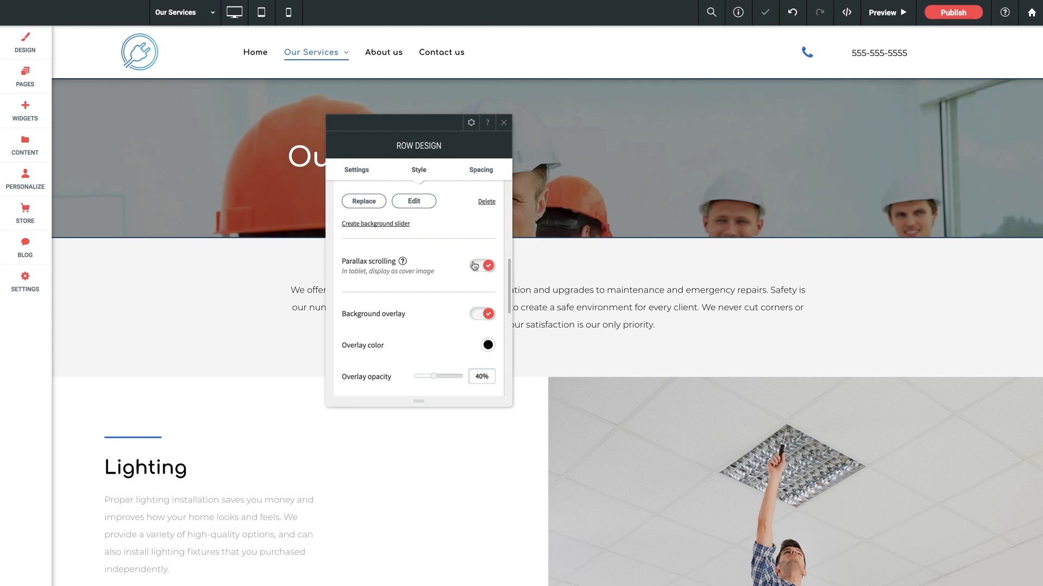
scroll(593, 312, "down", 1)
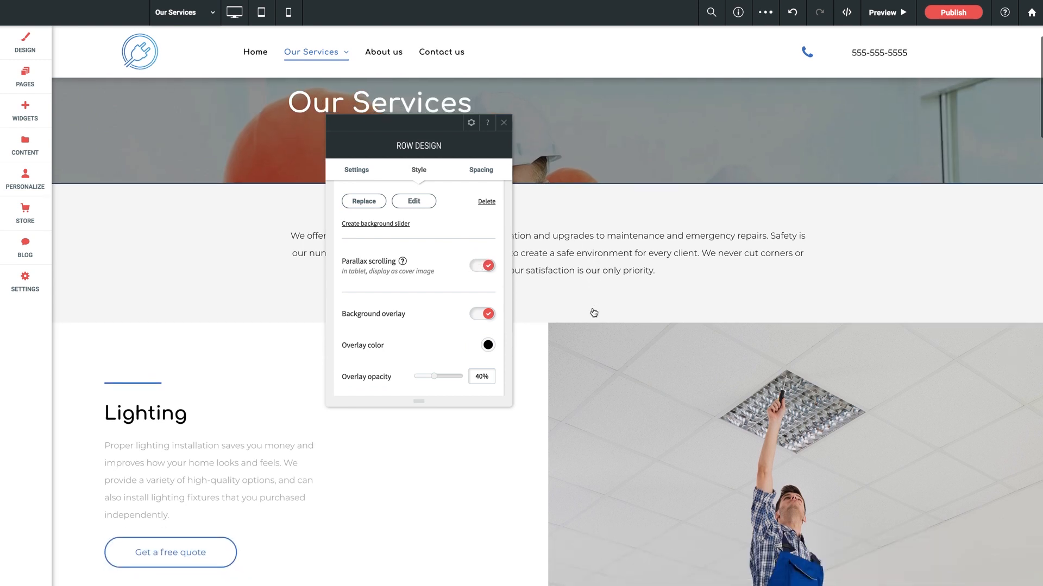
scroll(594, 312, "up", 1)
scroll(594, 313, "down", 2)
scroll(594, 313, "up", 1)
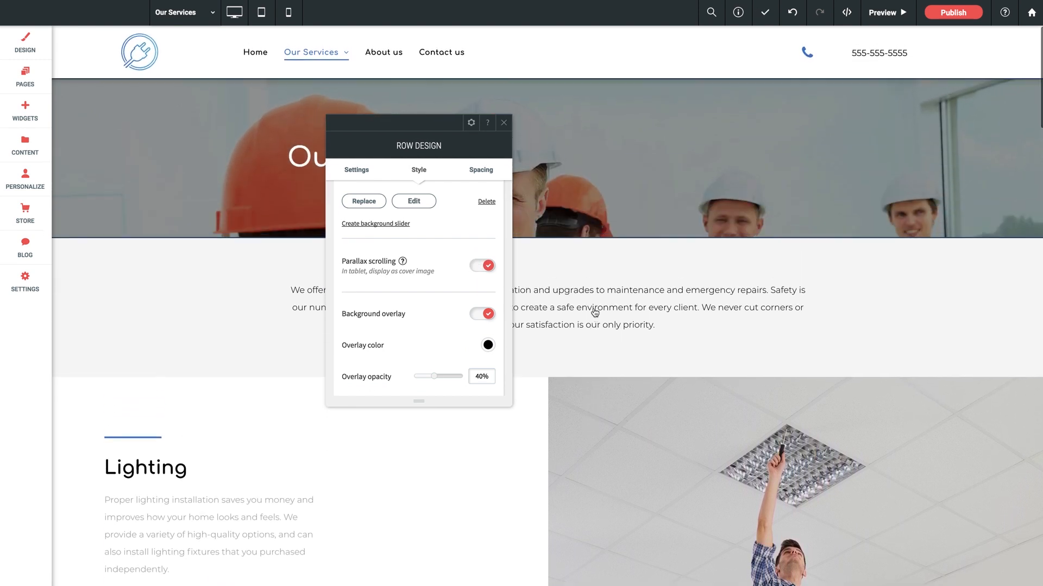
scroll(595, 312, "down", 1)
scroll(596, 312, "up", 1)
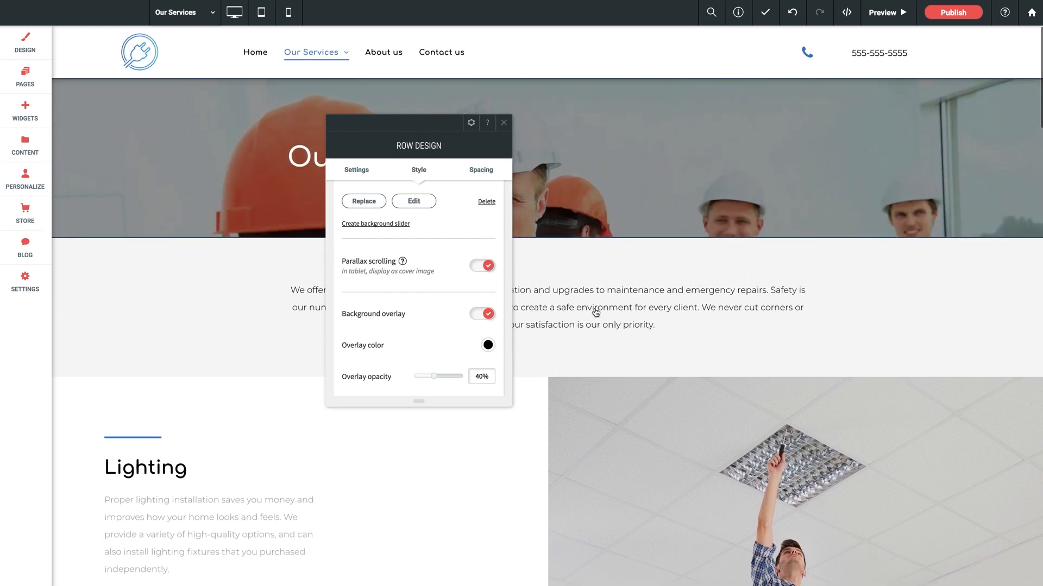
- Disable parallax scrolling for the banner row's background image and check how the banner scrolls without it
left_click(487, 266)
scroll(659, 301, "down", 1)
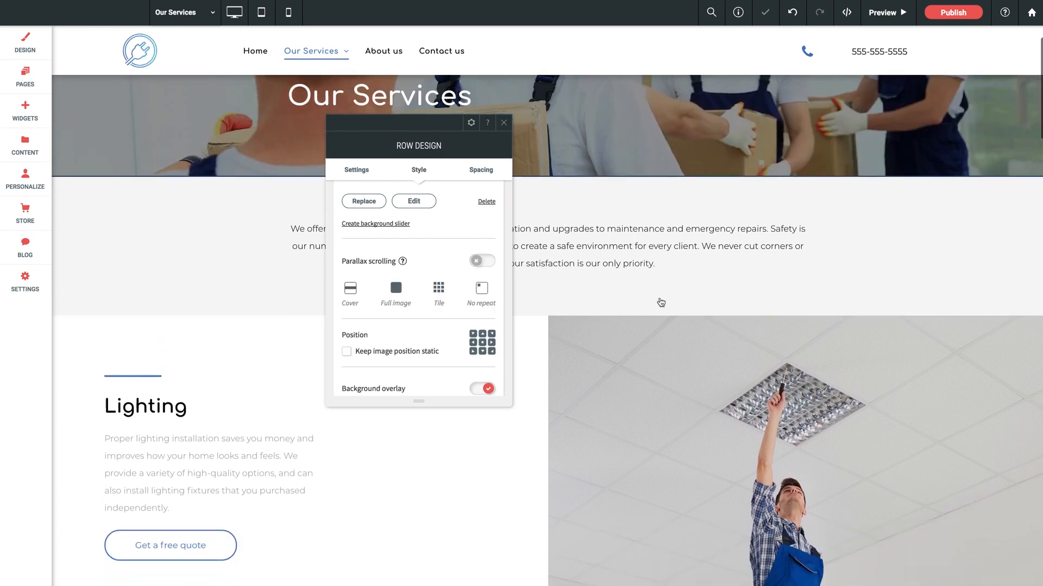
scroll(662, 301, "up", 1)
- Set the Our Services banner row's top and bottom padding to 150 px and close the row design editor
scroll(397, 331, "down", 1)
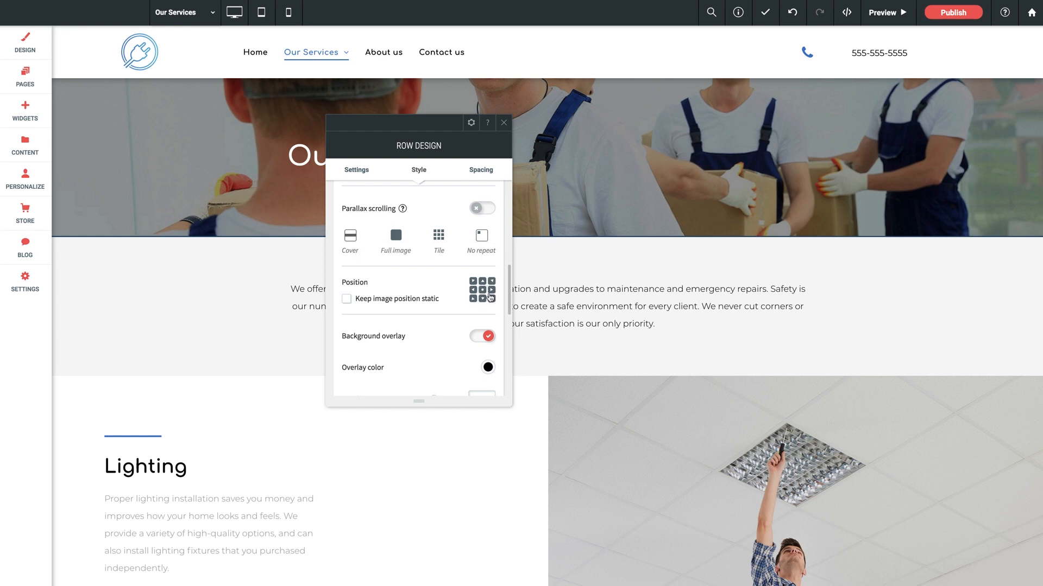
scroll(424, 288, "down", 1)
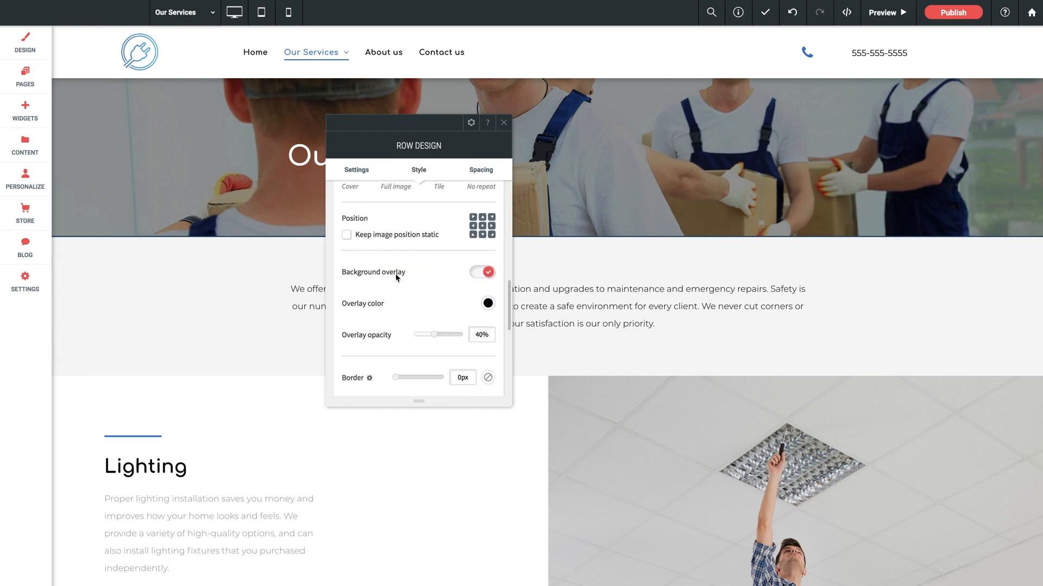
scroll(422, 279, "down", 1)
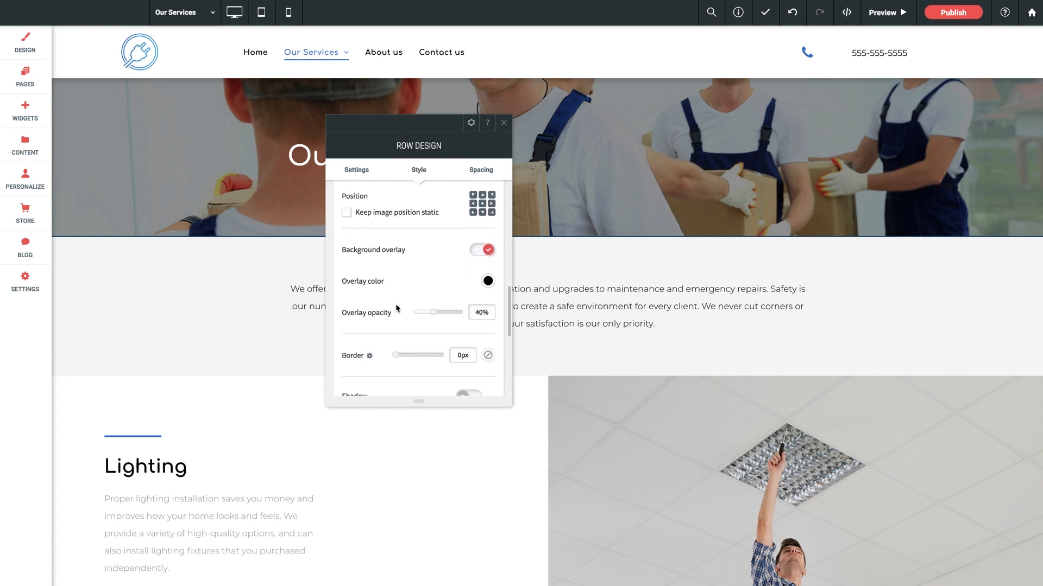
scroll(396, 308, "down", 1)
scroll(387, 328, "down", 1)
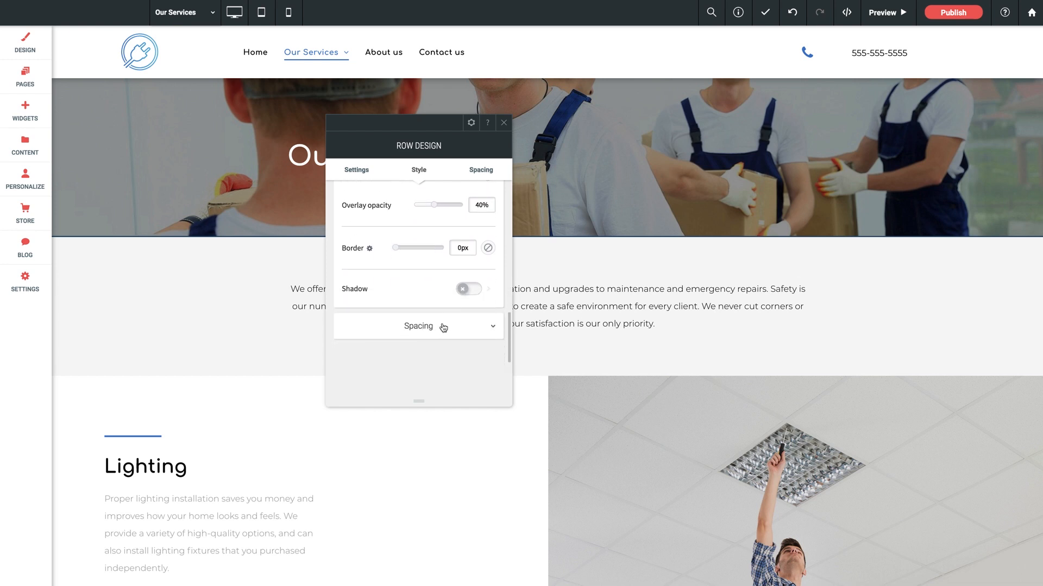
left_click(418, 327)
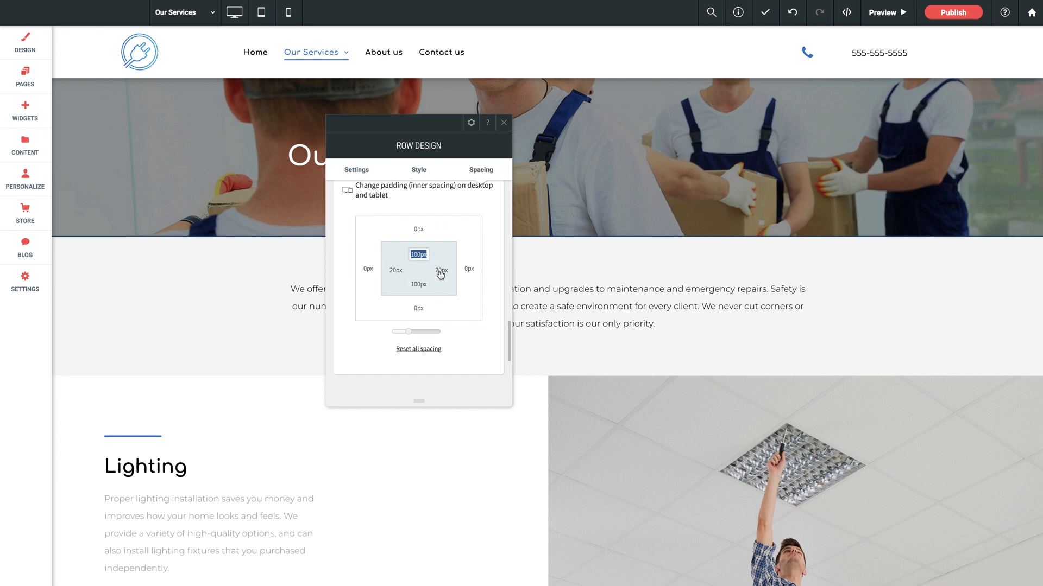
left_click(400, 257)
left_click(427, 257)
type("150")
left_click(417, 284)
type("150")
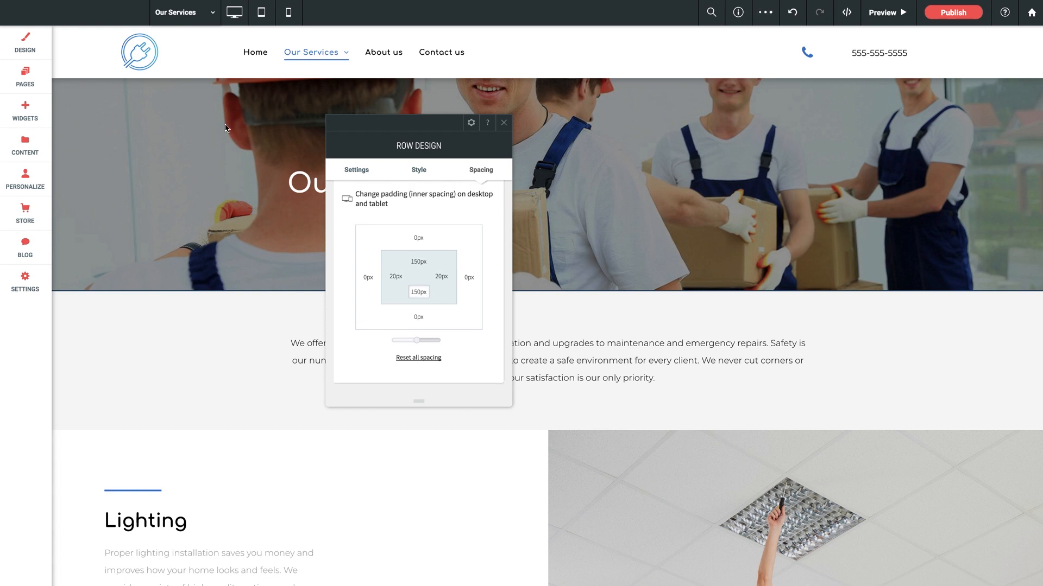
left_click(503, 122)
- Move the blue divider line in the Lighting row from above the heading to between the heading and the paragraph
scroll(230, 314, "down", 1)
scroll(230, 315, "down", 5)
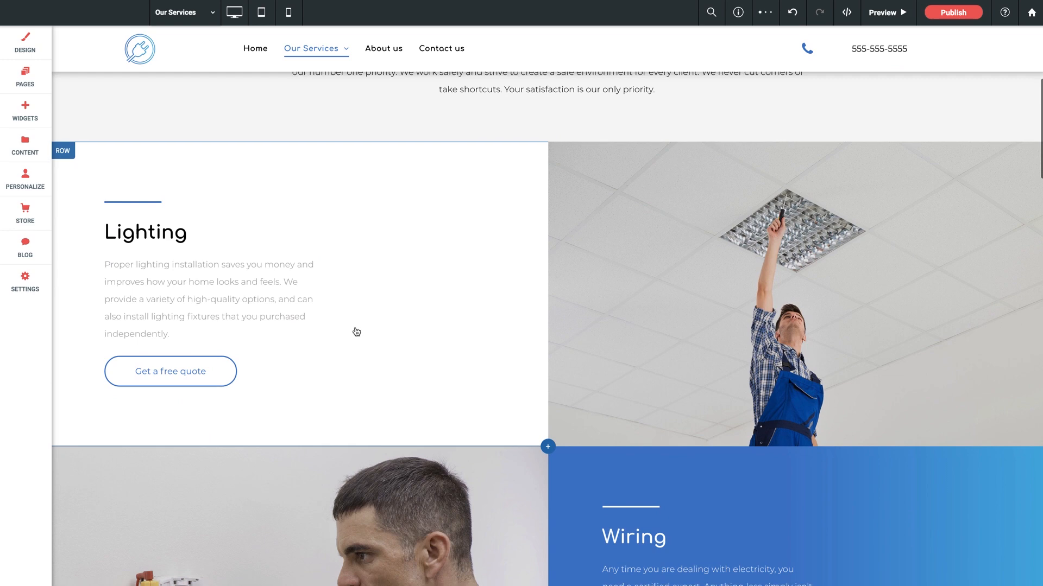
scroll(373, 316, "down", 3)
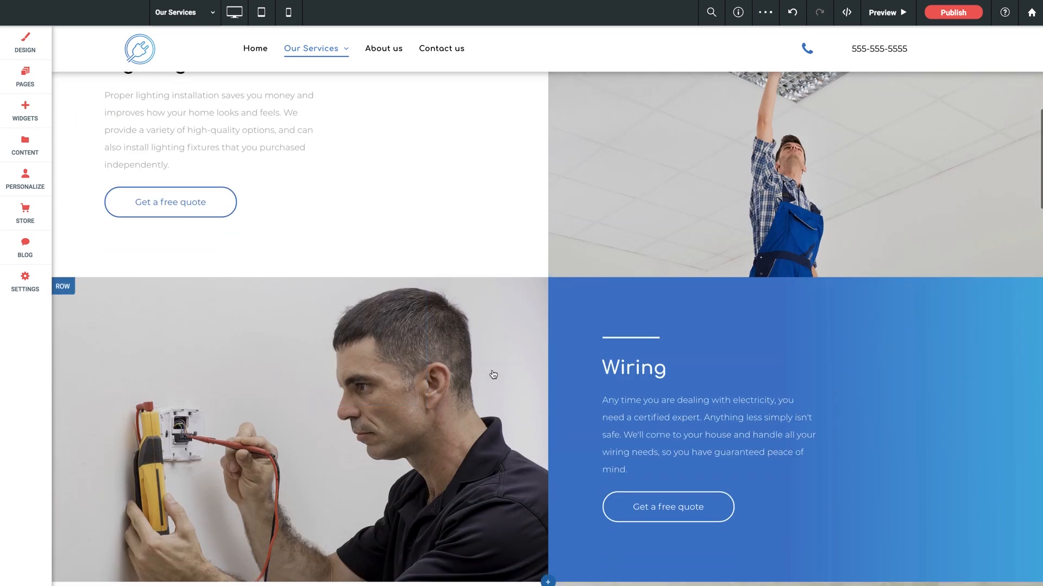
scroll(493, 375, "down", 2)
scroll(491, 372, "up", 5)
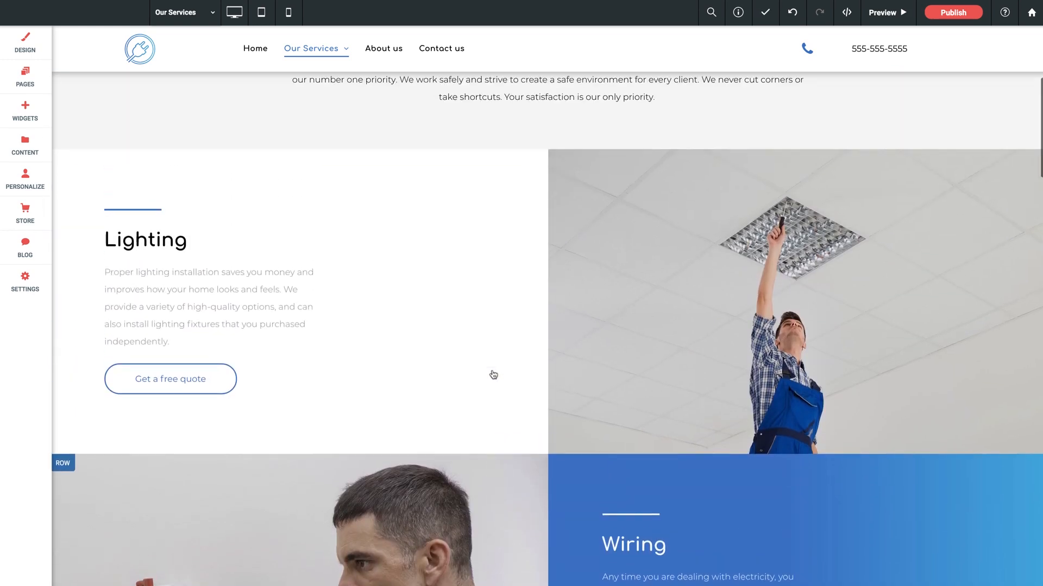
left_click_drag(133, 214, 122, 304)
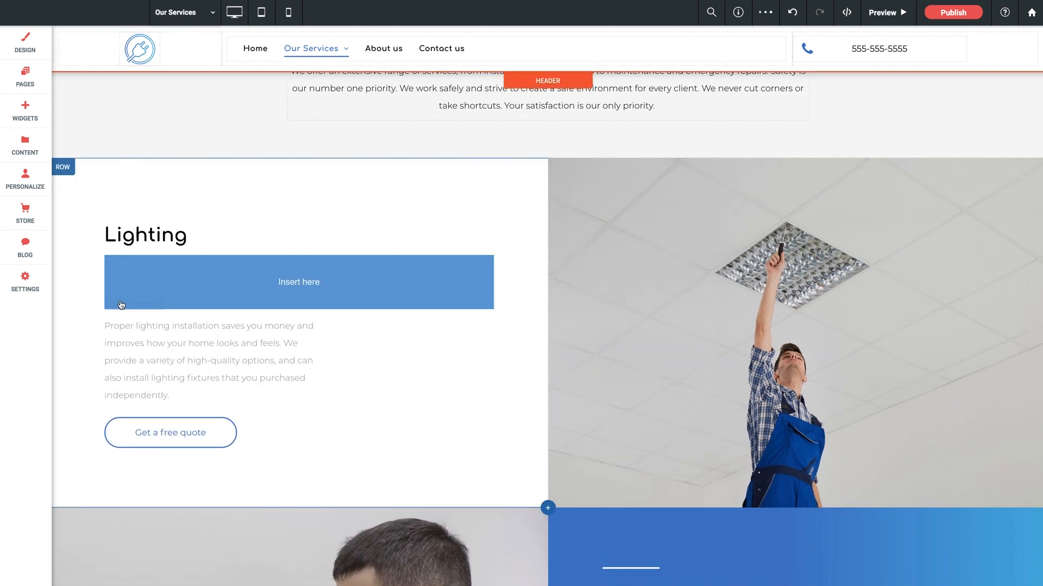
left_click_drag(121, 304, 121, 305)
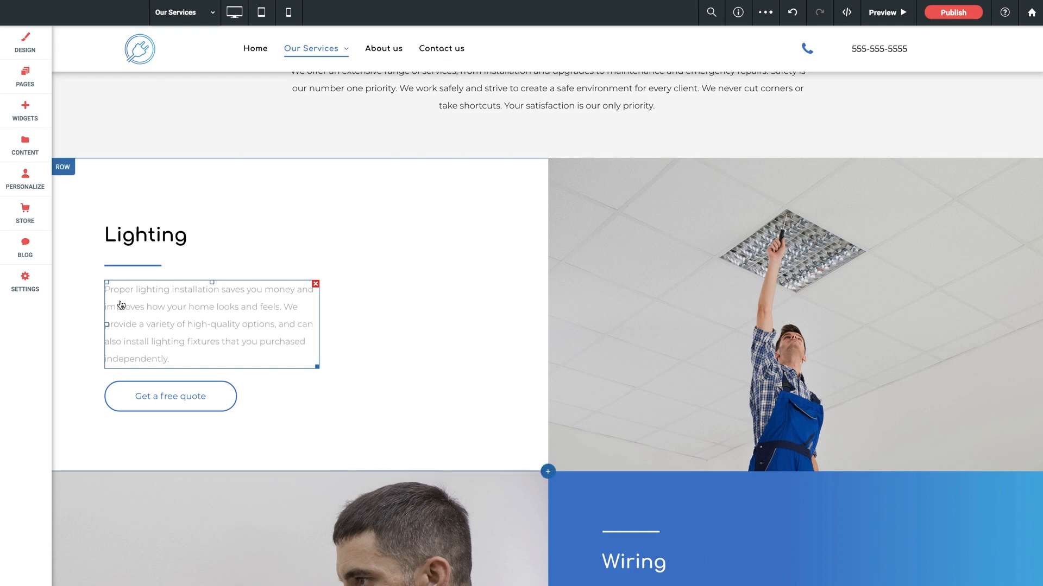